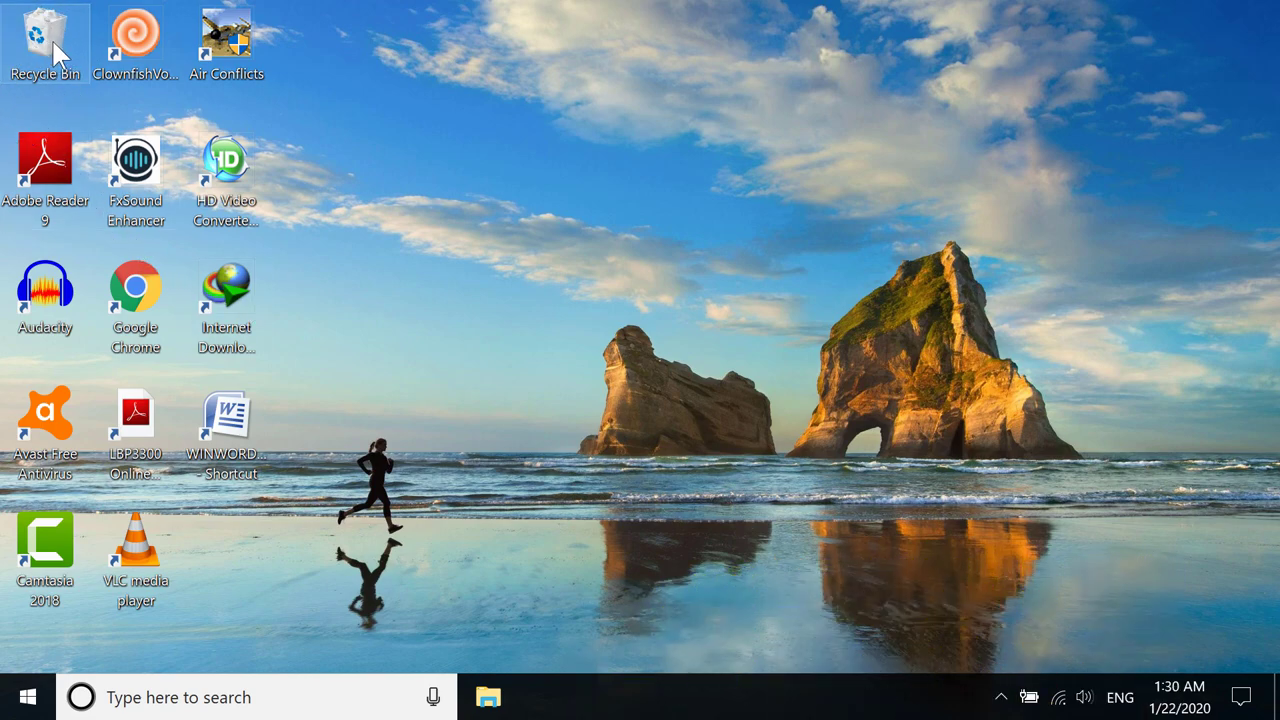
# Open the Recycle Bin to review its four deleted items, then close it without emptying anything
pyautogui.rightClick(58, 43)
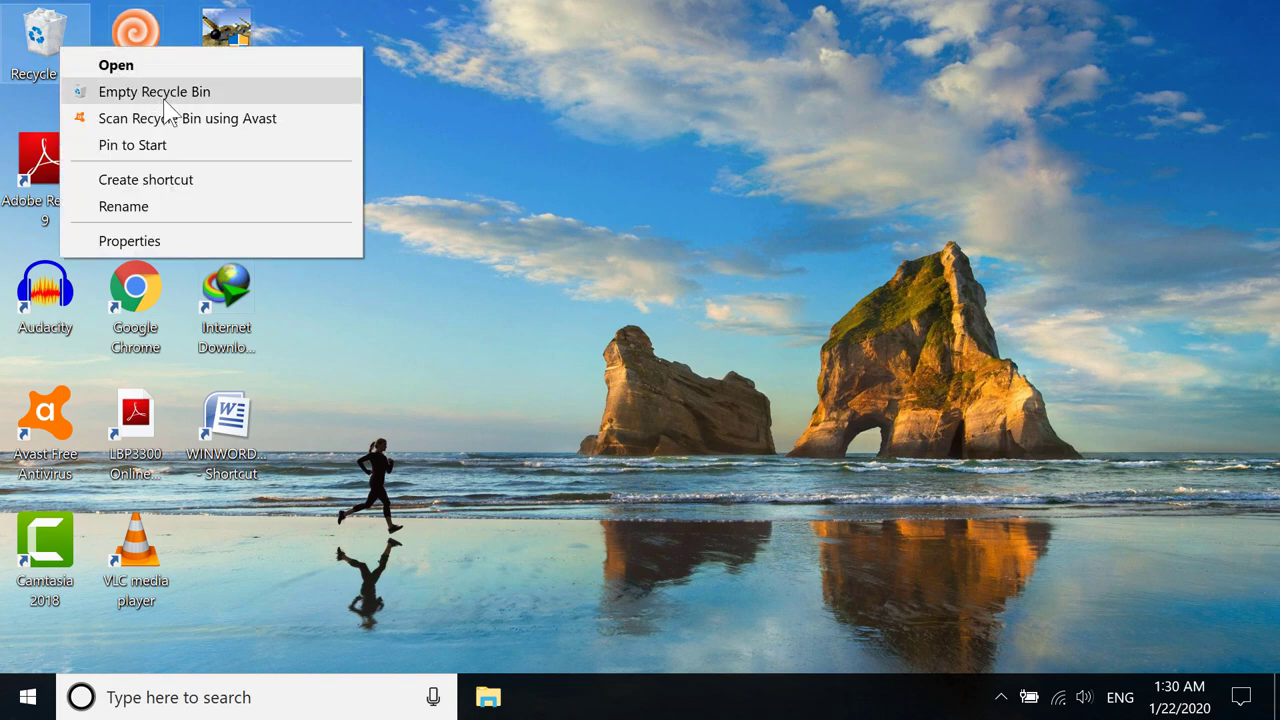
pyautogui.click(545, 142)
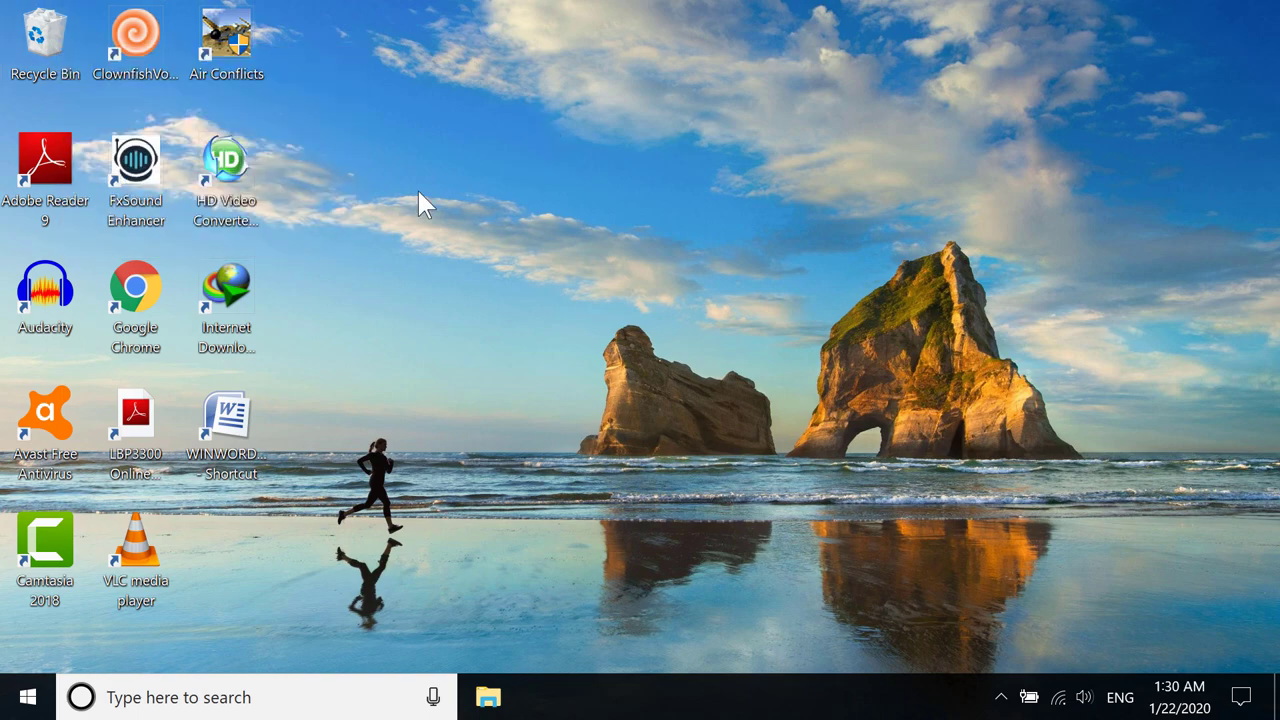
pyautogui.doubleClick(58, 48)
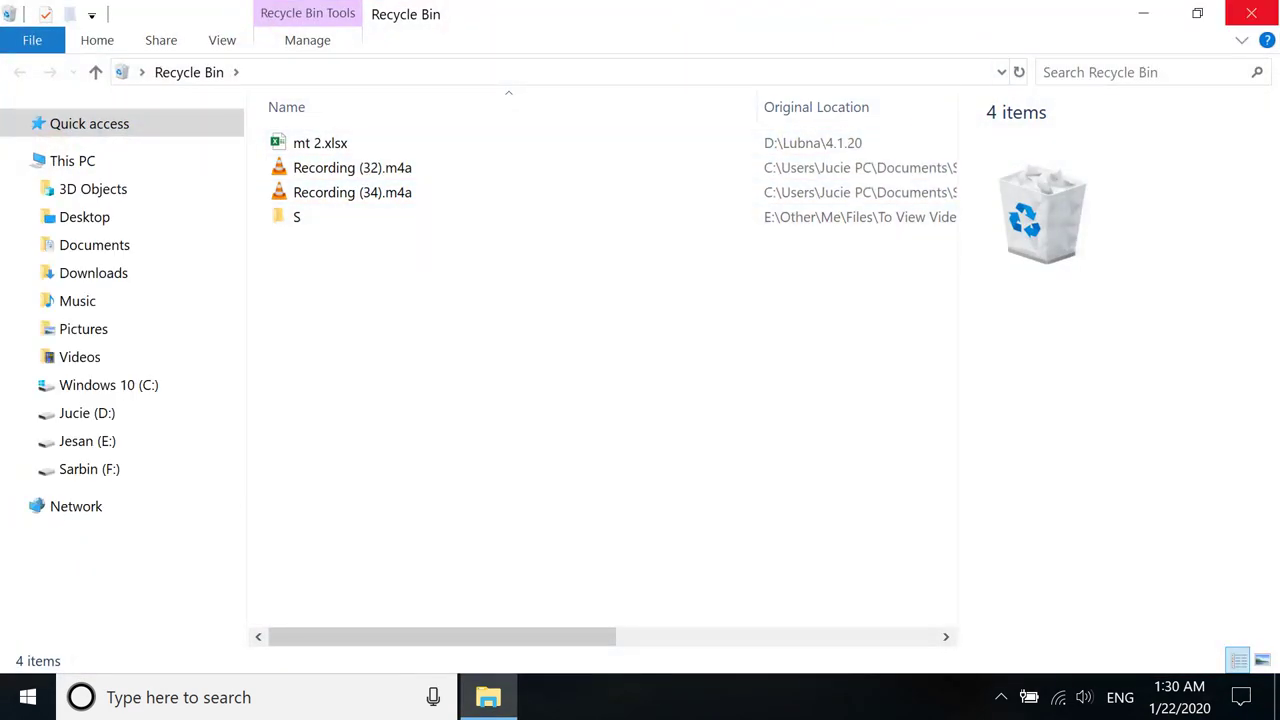
pyautogui.click(1251, 14)
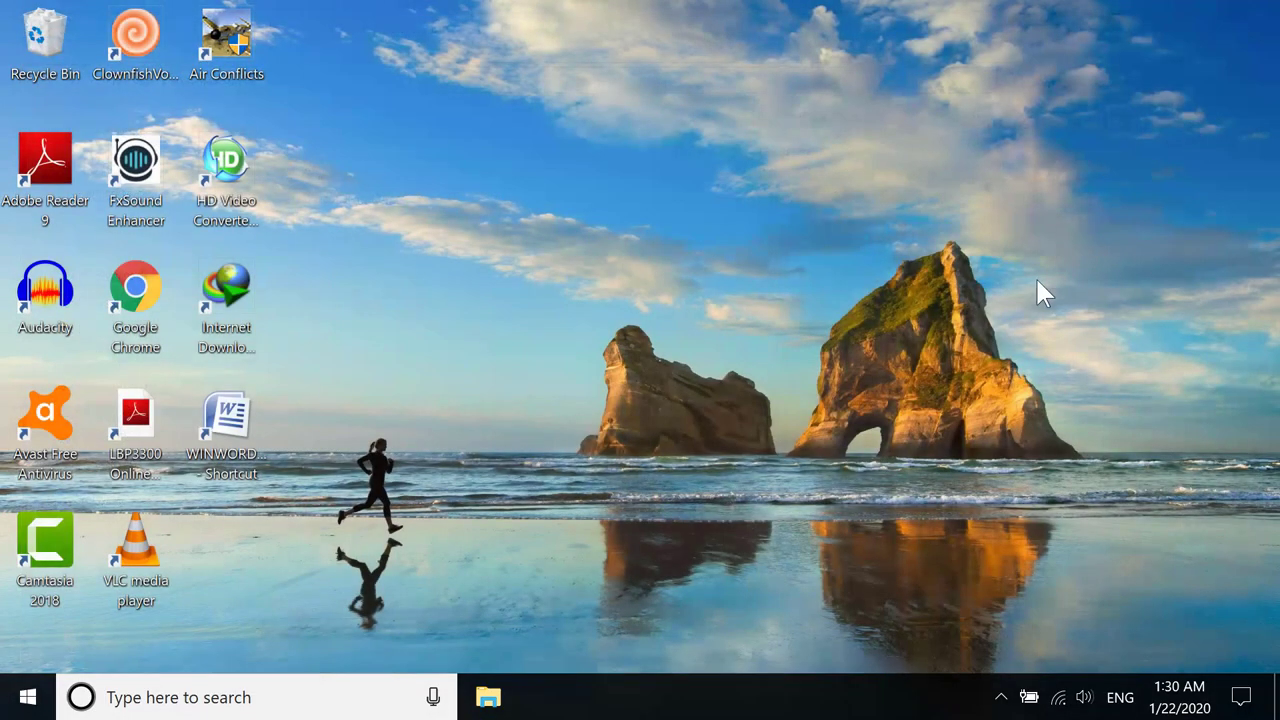
pyautogui.rightClick(31, 46)
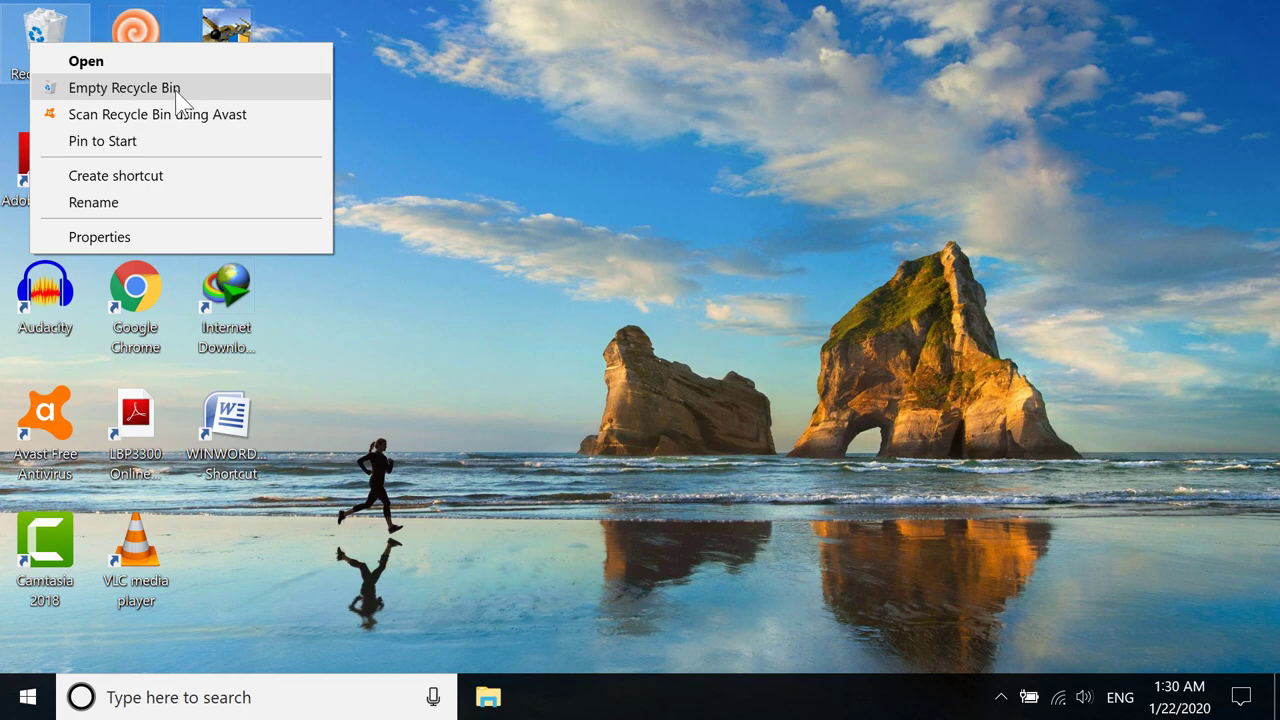
pyautogui.click(588, 212)
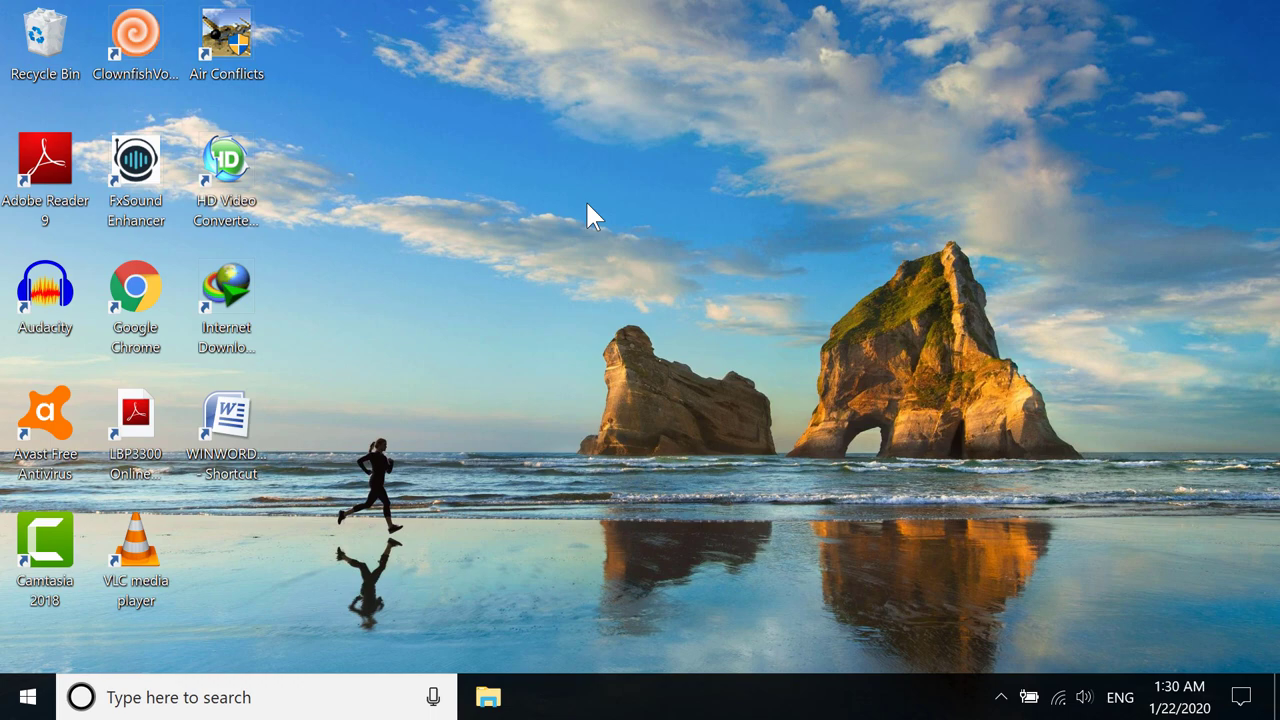
# Open File Explorer at This PC and select Windows 10 (C:), showing 4.24 GB free of 99.4 GB
pyautogui.click(490, 698)
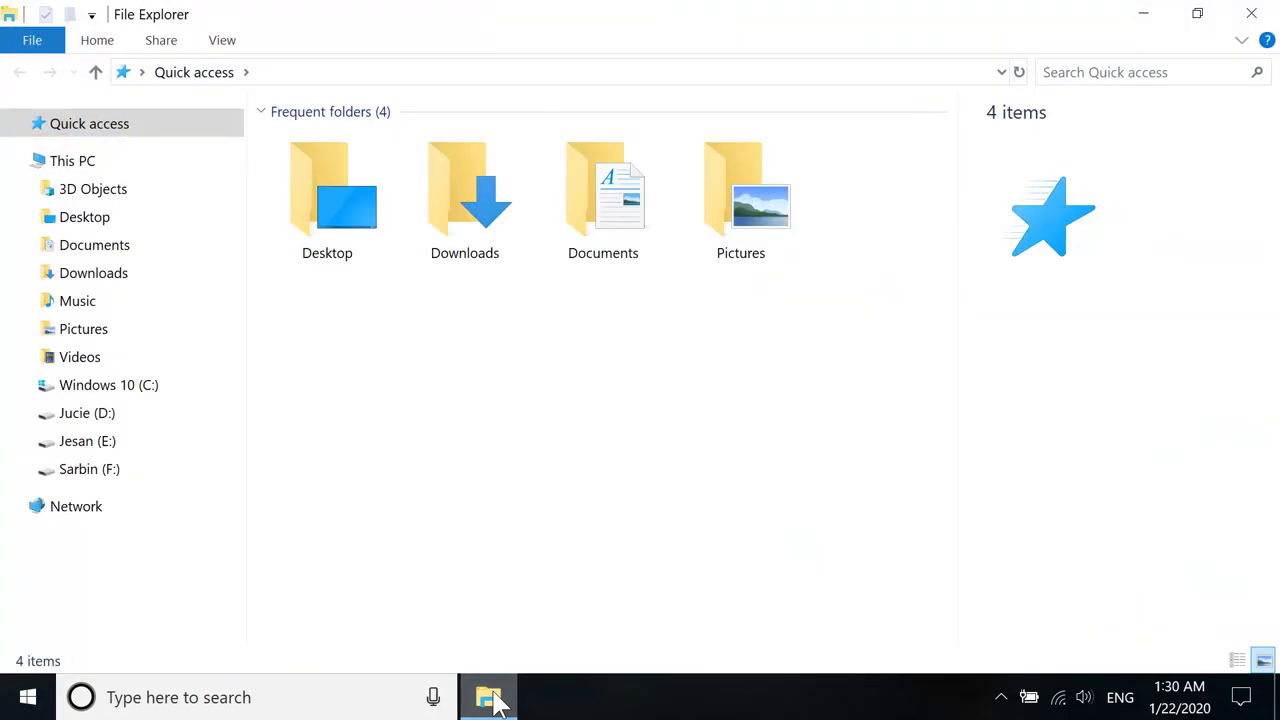
pyautogui.click(168, 165)
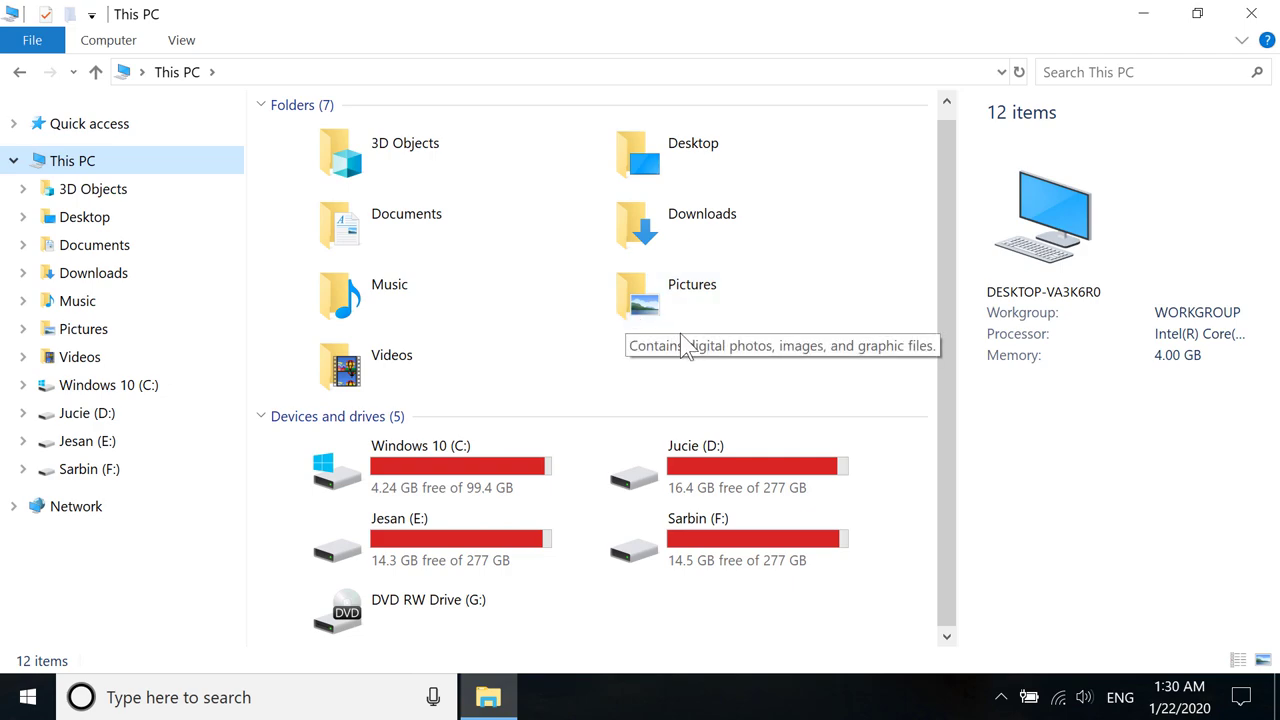
pyautogui.click(493, 468)
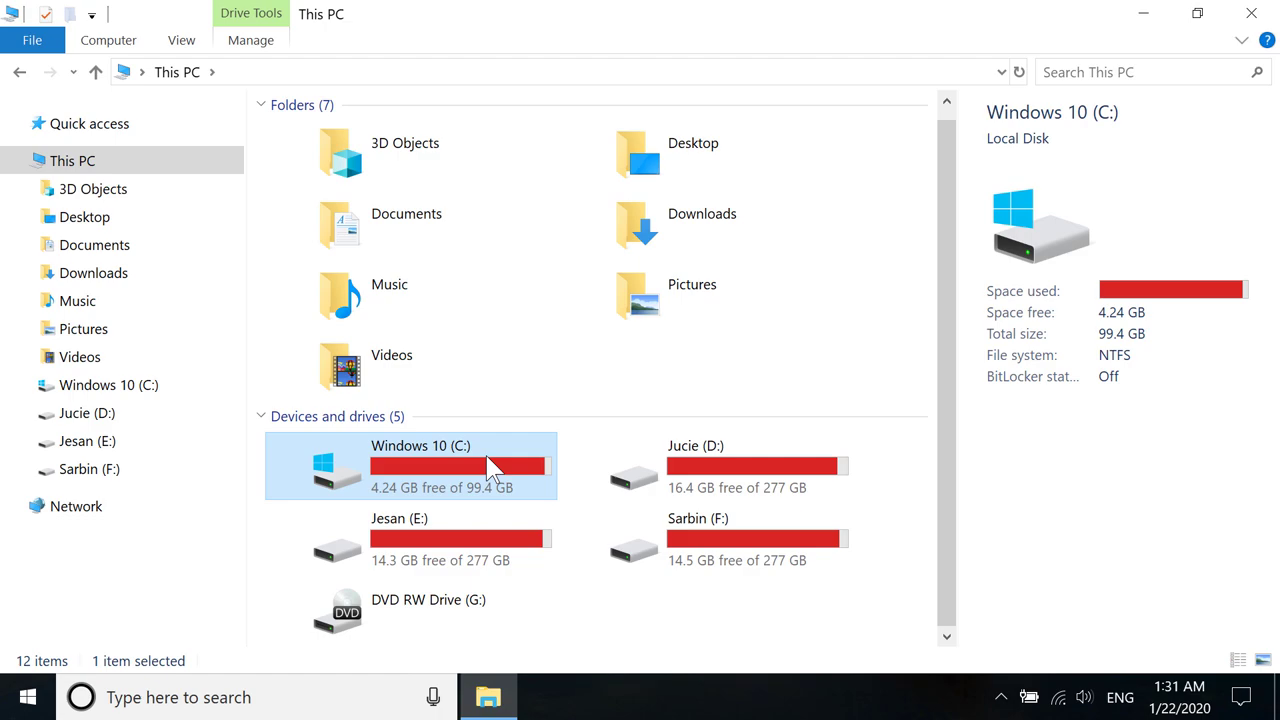
pyautogui.rightClick(493, 470)
pyautogui.click(556, 437)
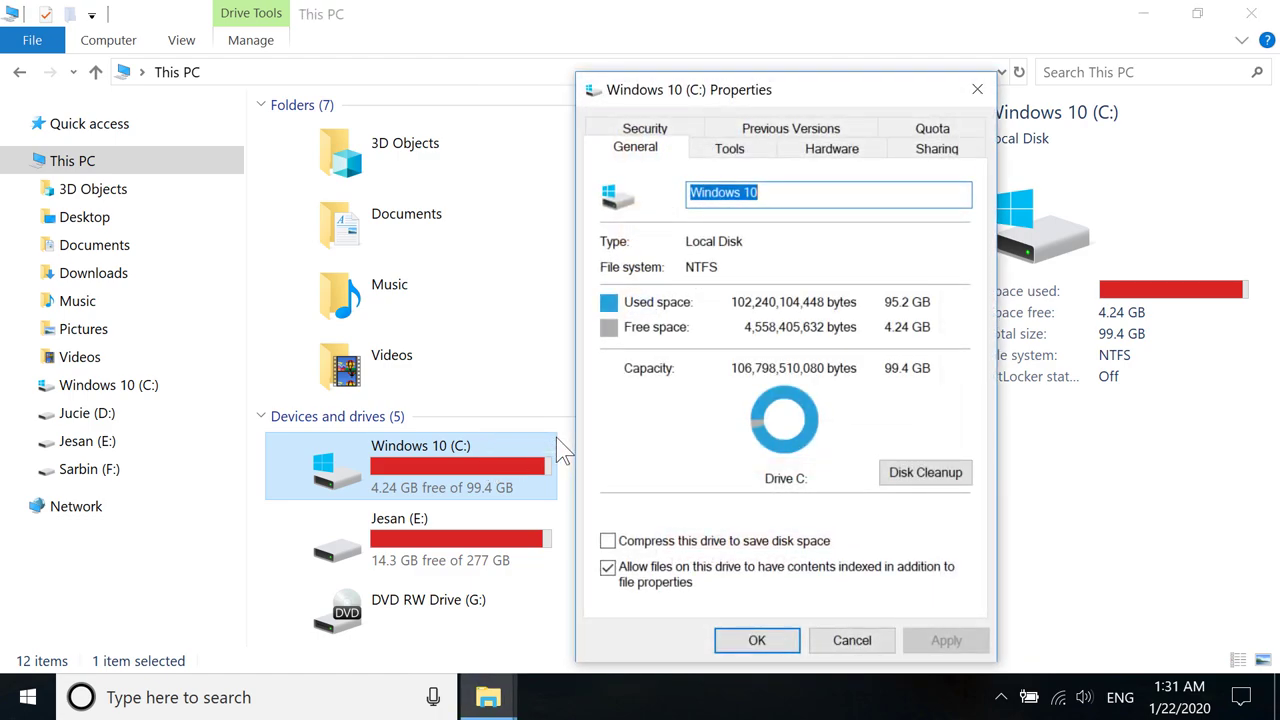
pyautogui.click(958, 477)
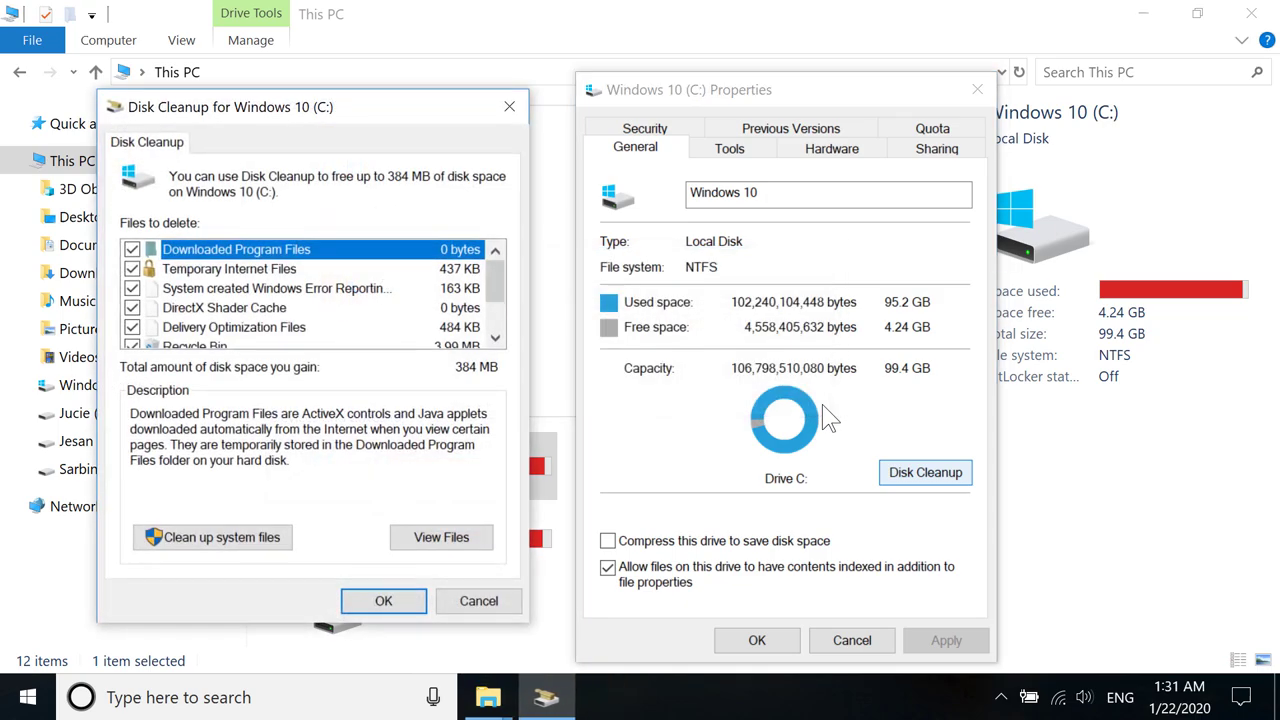
pyautogui.moveTo(499, 275); pyautogui.dragTo(497, 346)
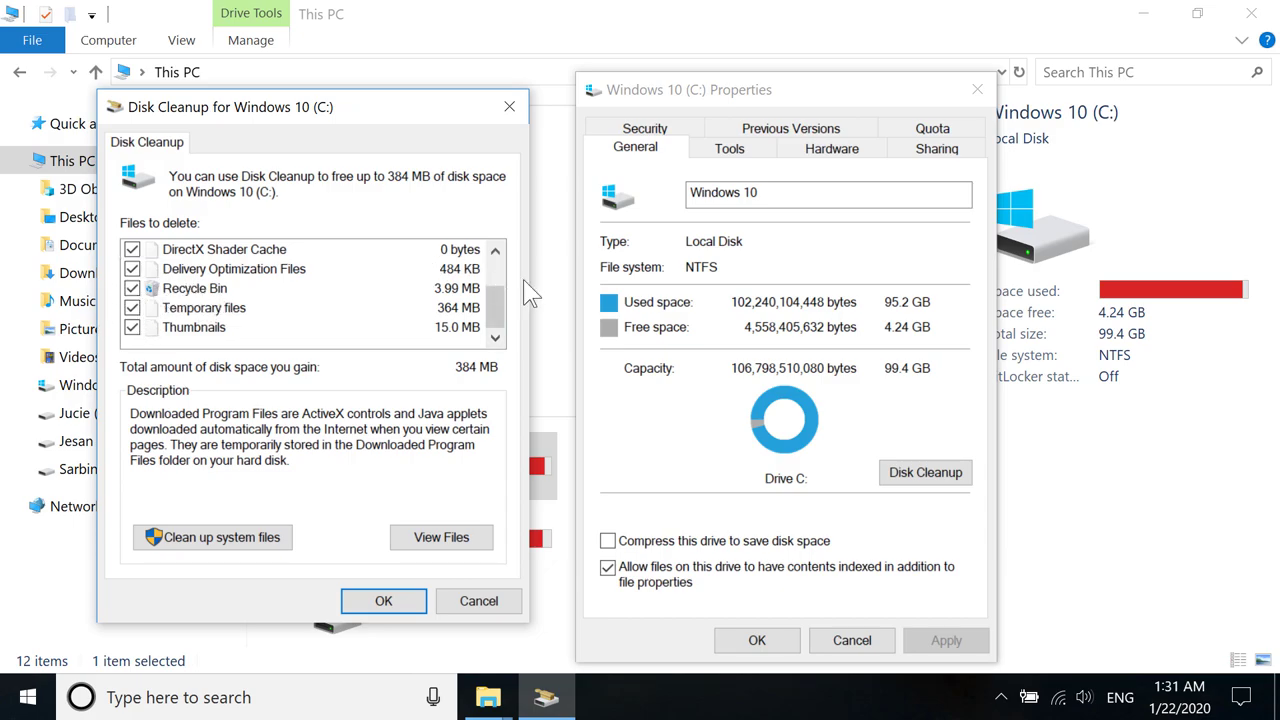
pyautogui.moveTo(497, 318); pyautogui.dragTo(497, 284)
pyautogui.scroll(-2, 422, 265)
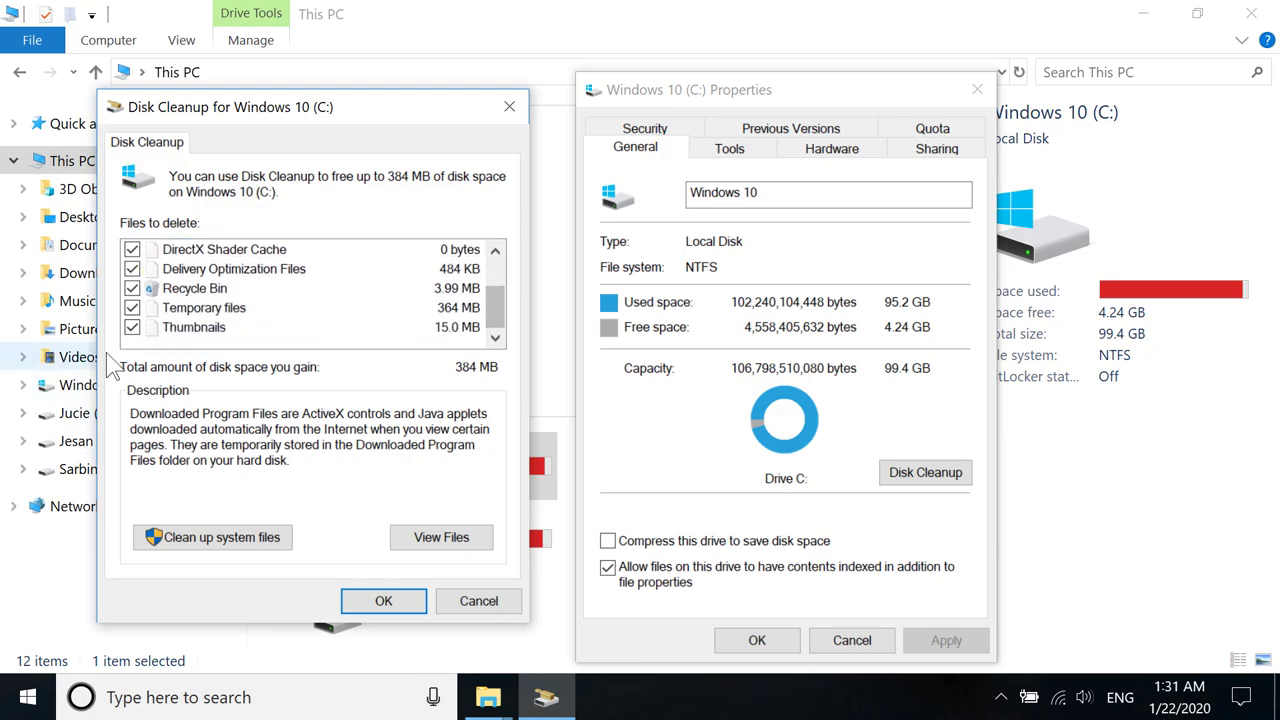
pyautogui.click(132, 327)
pyautogui.click(132, 307)
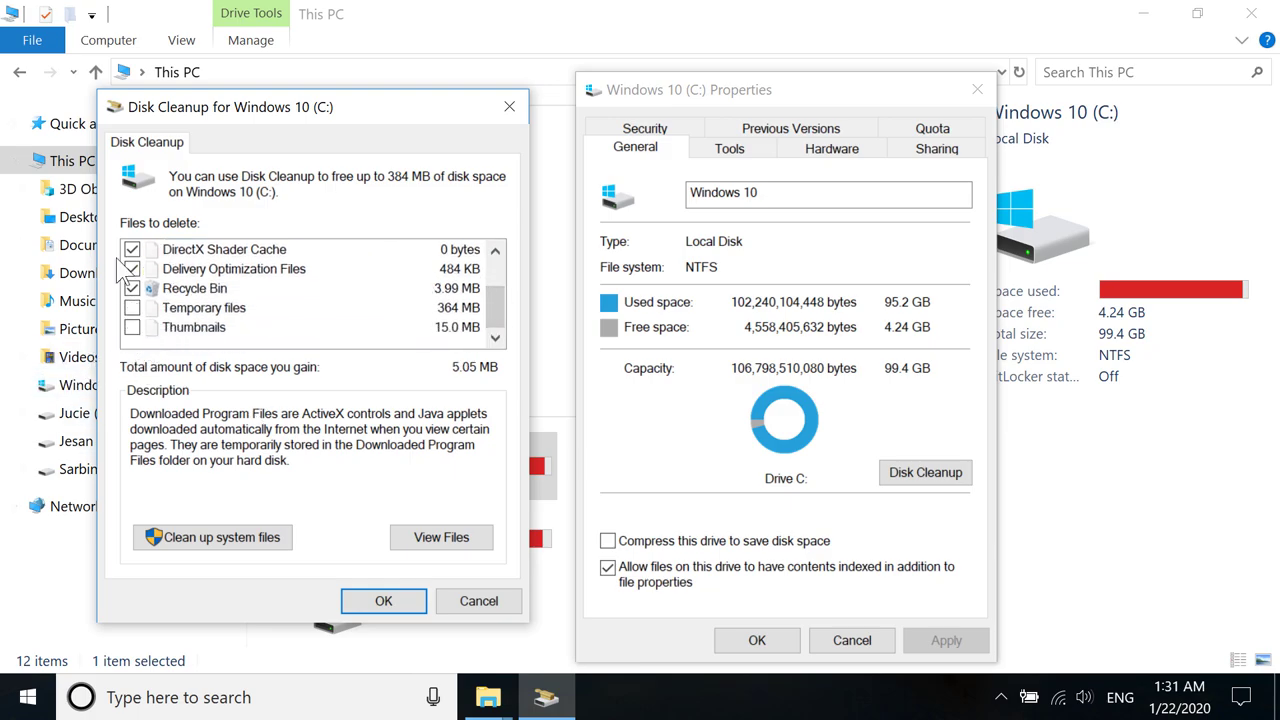
pyautogui.click(132, 249)
pyautogui.click(132, 269)
pyautogui.scroll(1, 431, 265)
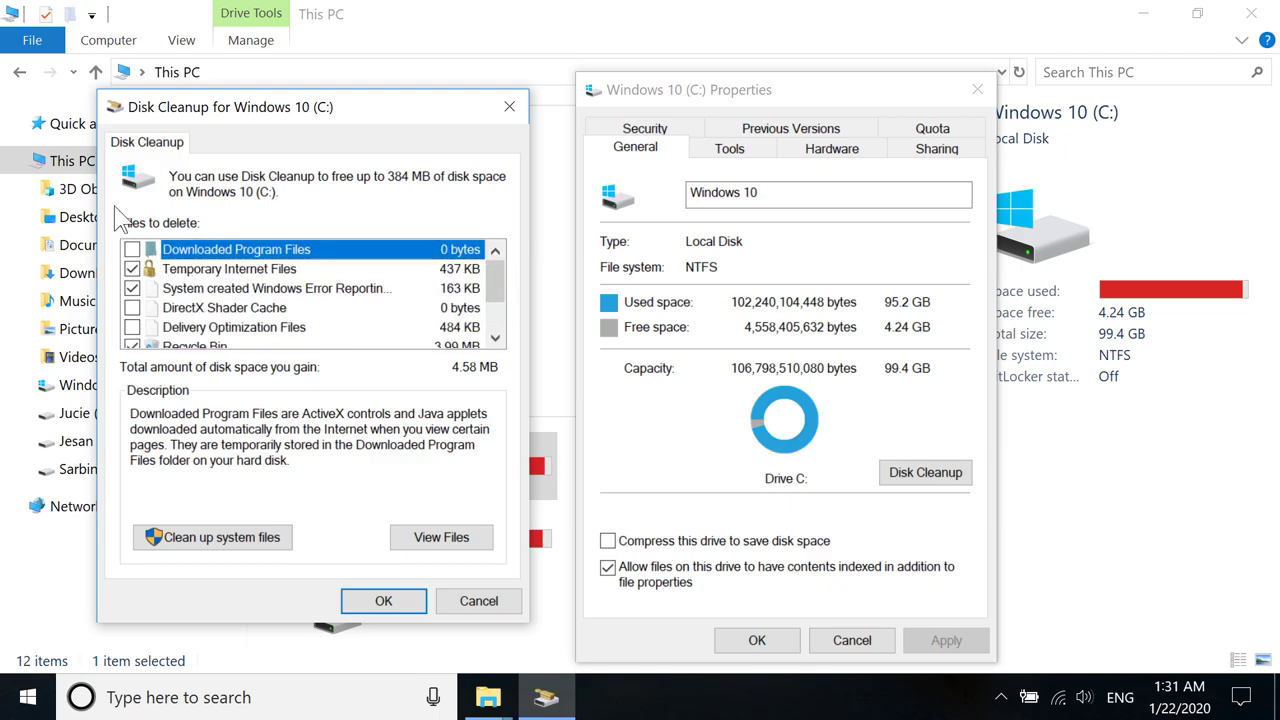
pyautogui.click(132, 249)
pyautogui.click(132, 269)
pyautogui.click(132, 288)
pyautogui.scroll(-1, 430, 290)
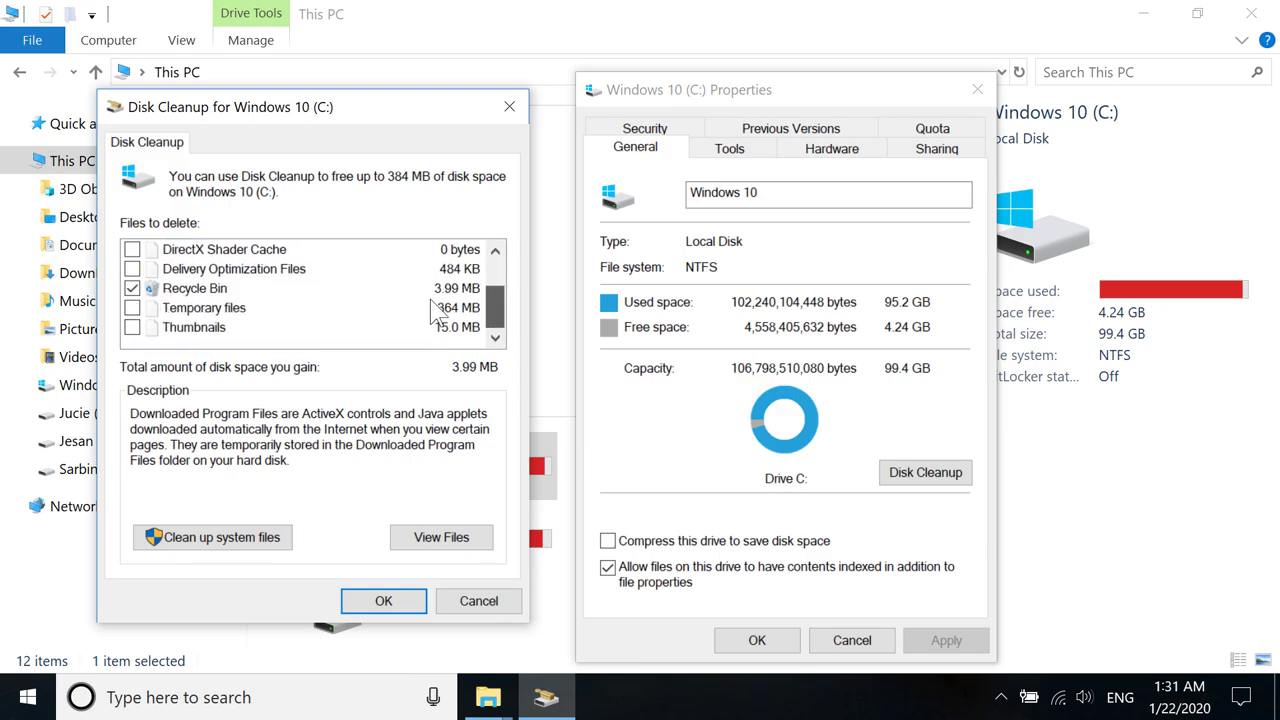
pyautogui.click(509, 106)
pyautogui.click(977, 89)
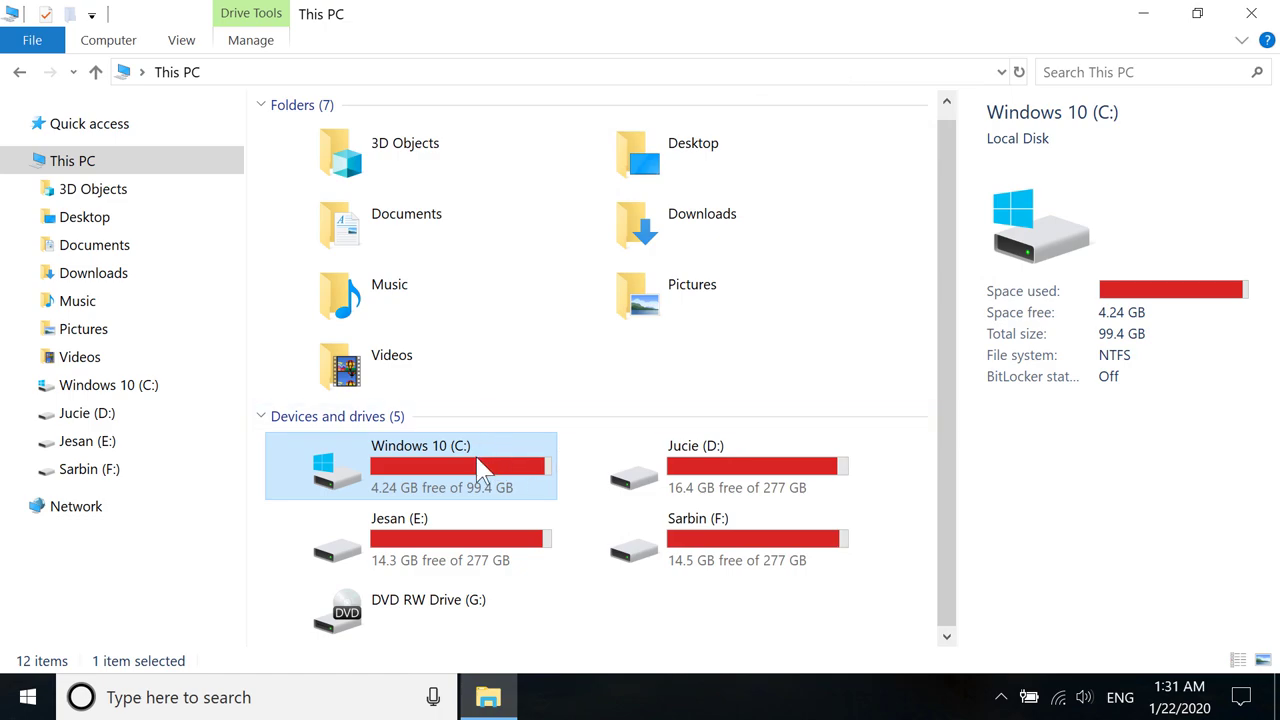
# Check free space on Jucie (D:) and Jesan (E:), viewing and closing the E: drive's Properties
pyautogui.moveTo(480, 470)
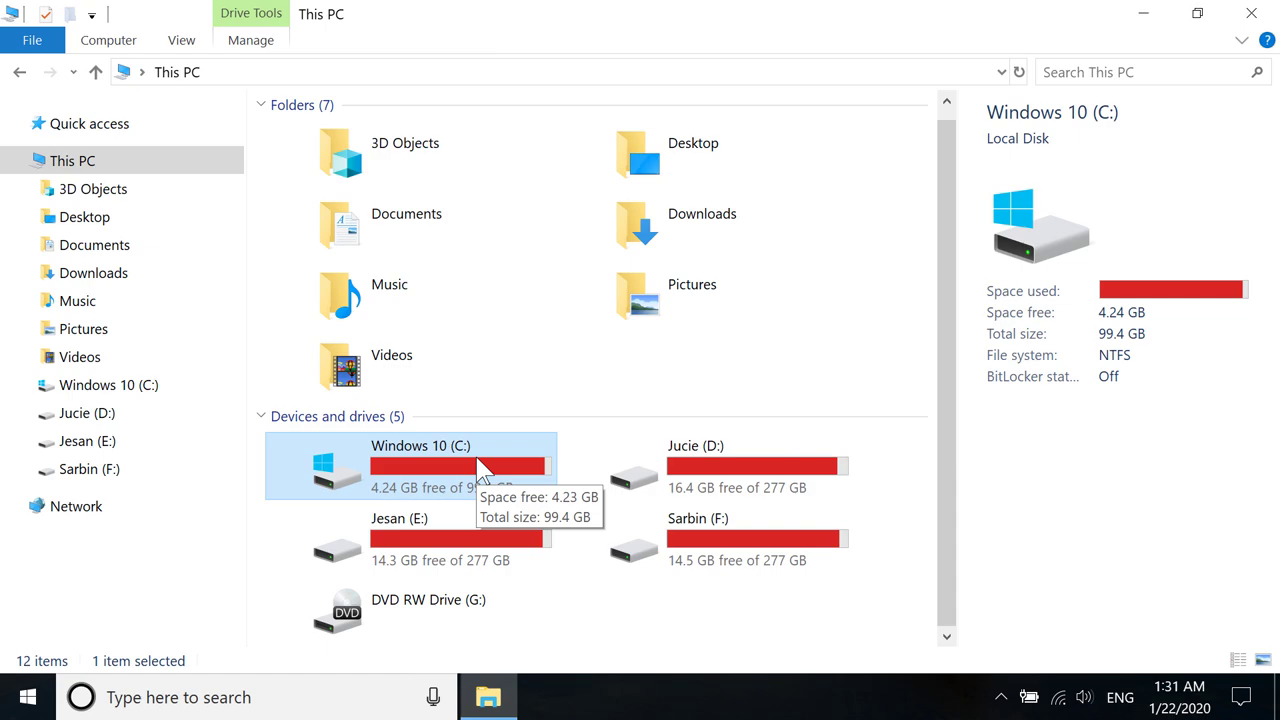
pyautogui.click(763, 480)
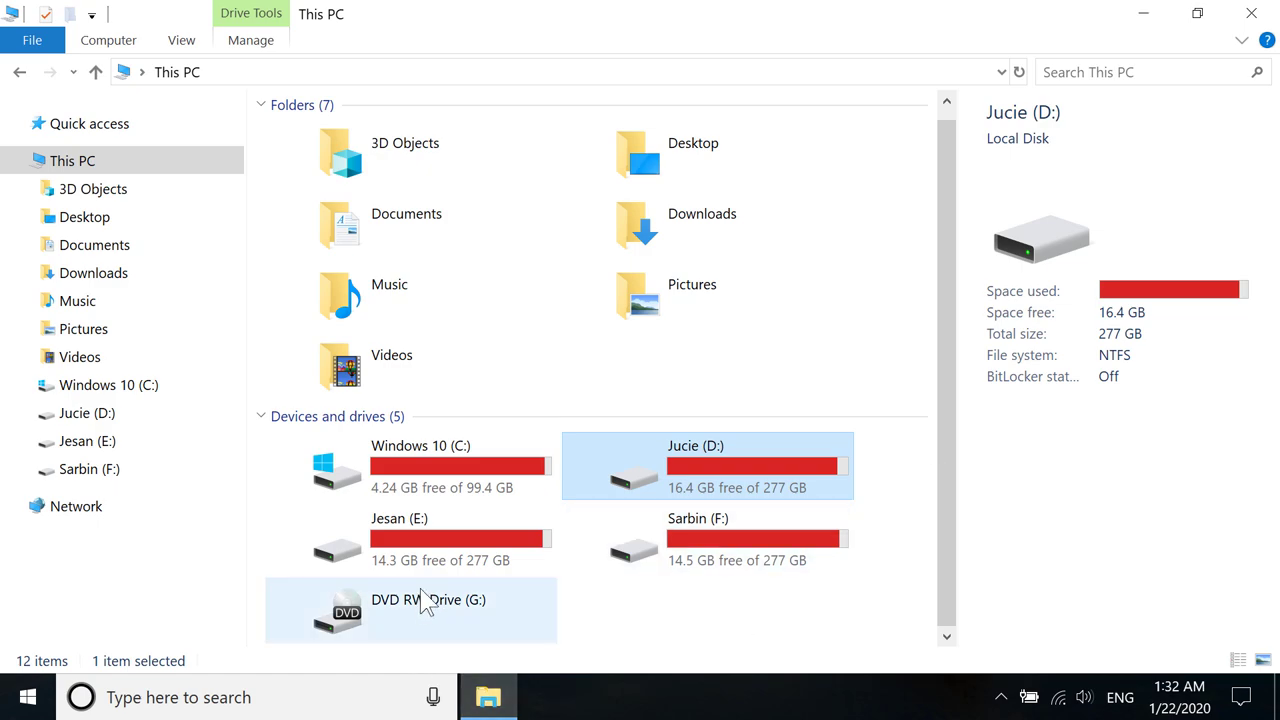
pyautogui.click(479, 569)
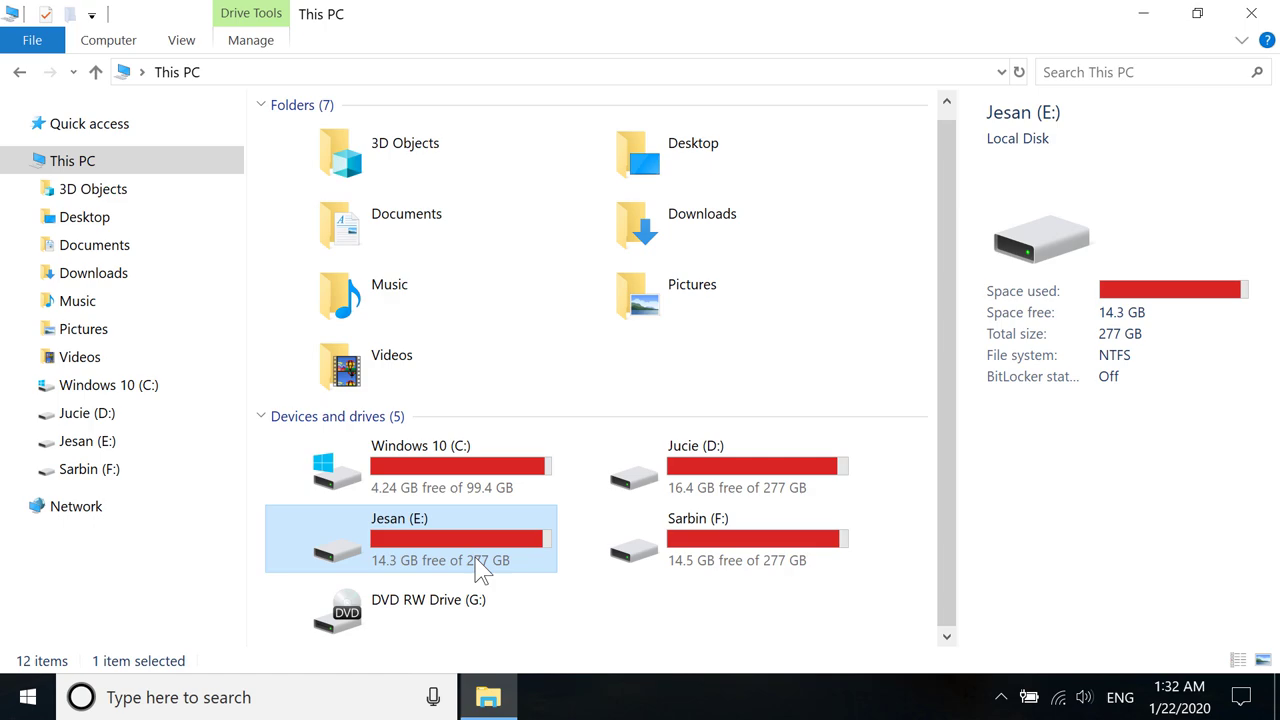
pyautogui.rightClick(479, 569)
pyautogui.click(545, 535)
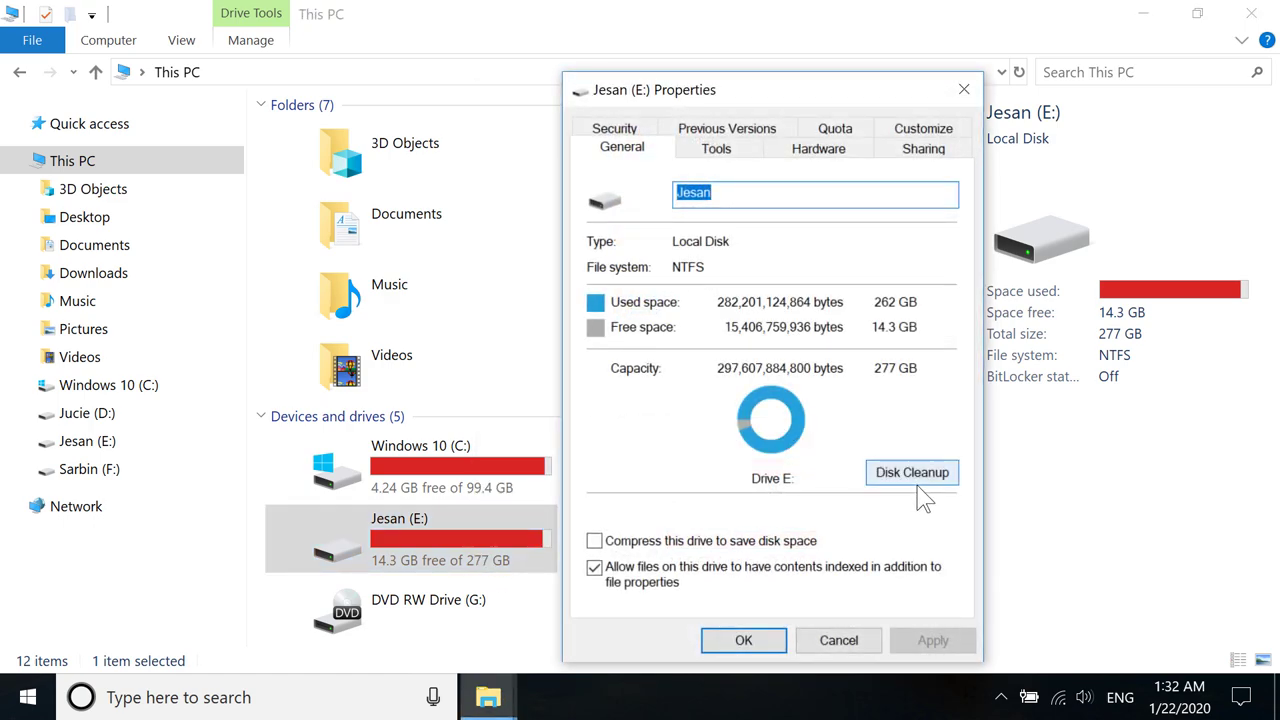
pyautogui.click(963, 89)
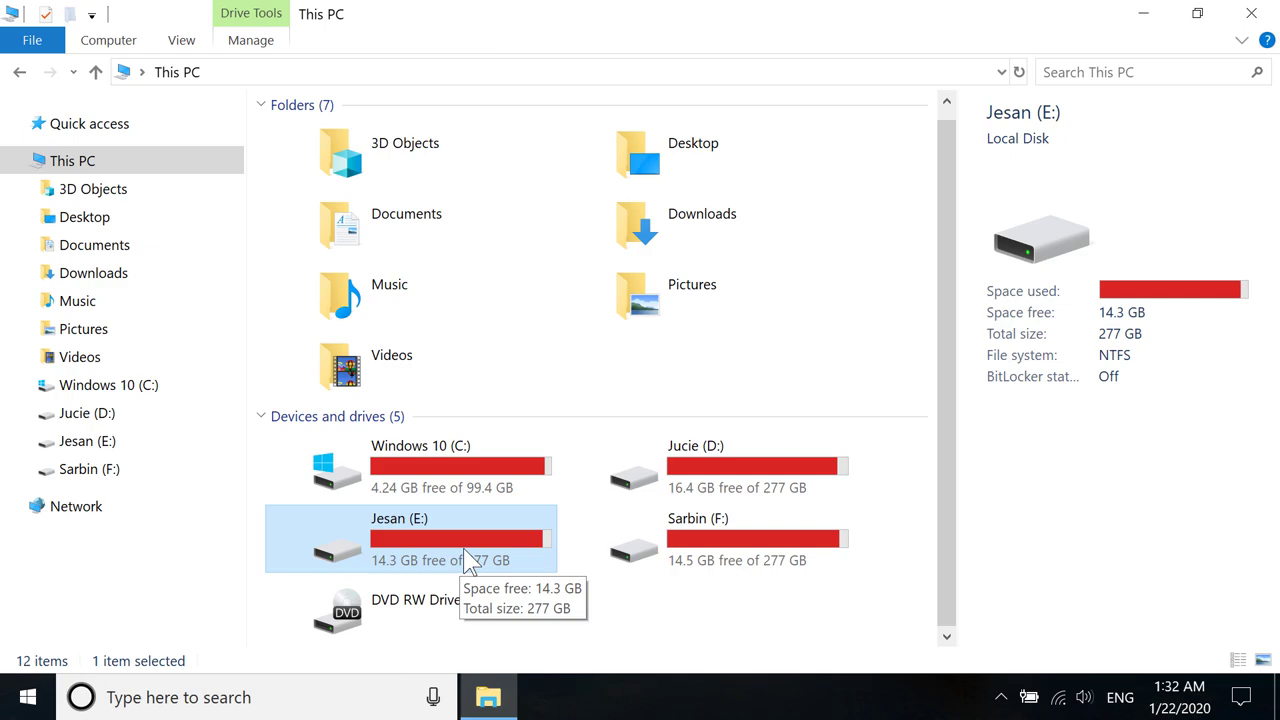
# Recheck Jucie (D:), clear the drive selection and minimize the This PC window
pyautogui.click(700, 492)
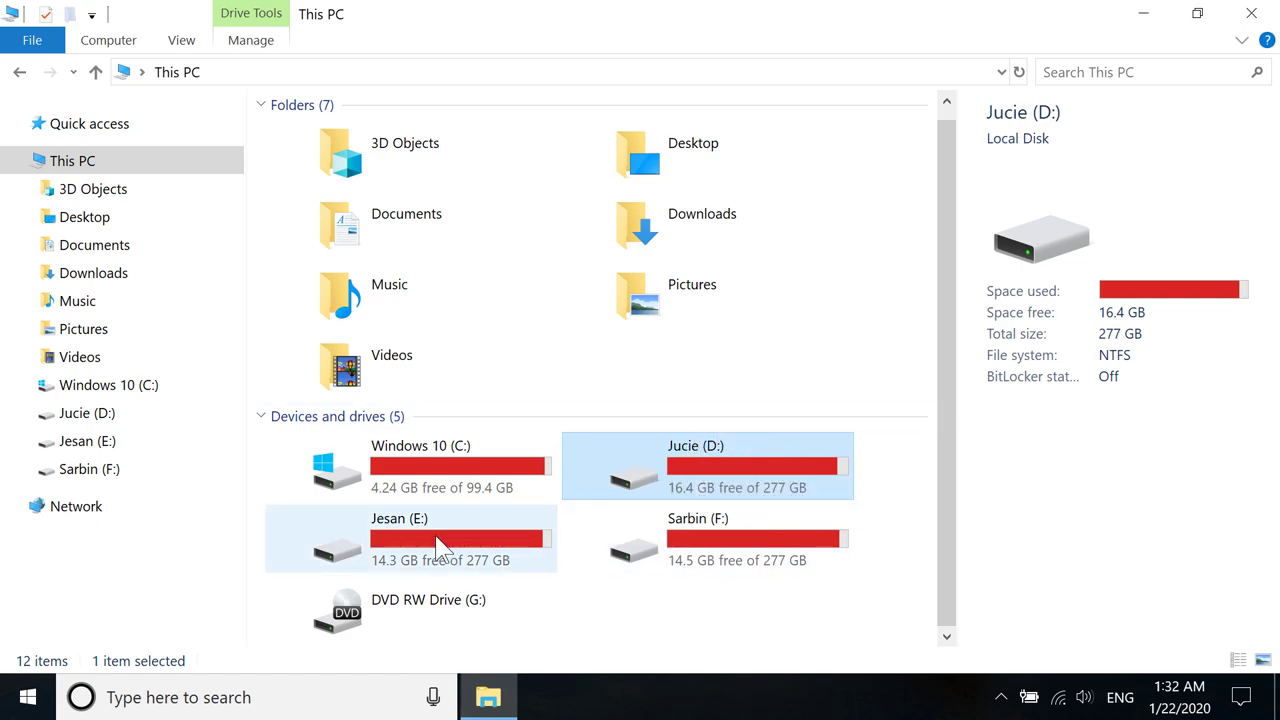
pyautogui.click(785, 378)
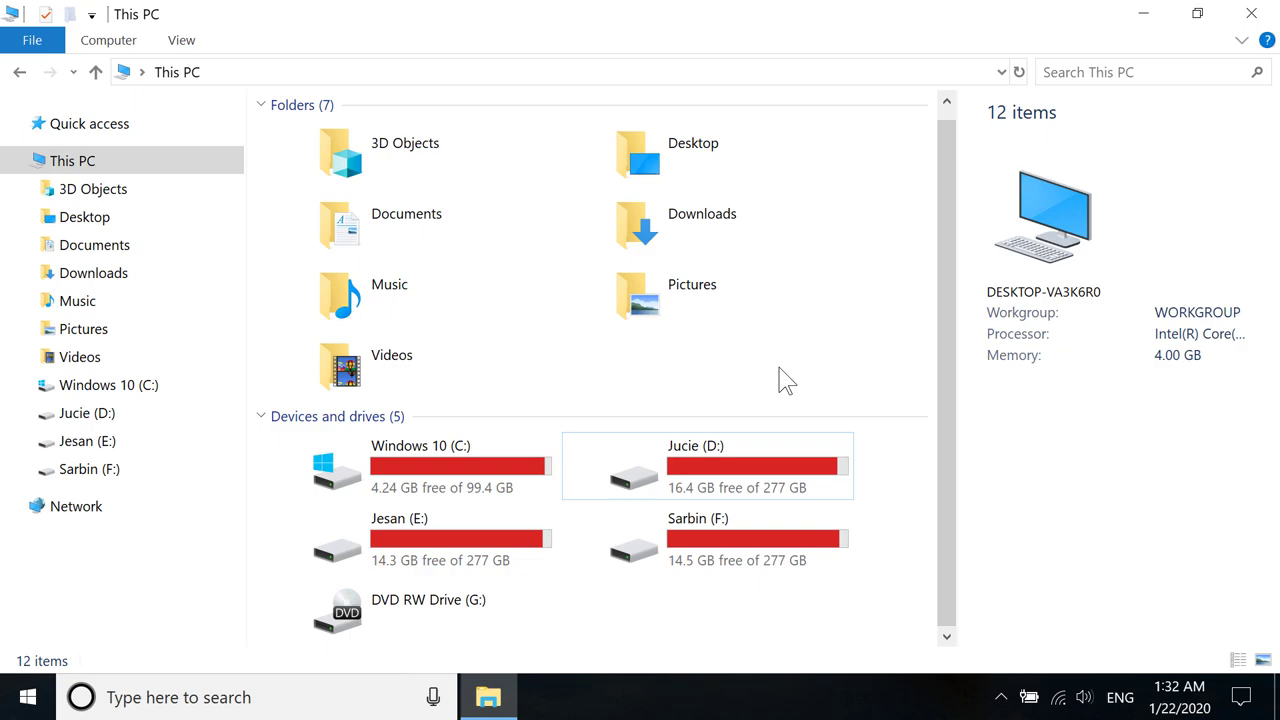
pyautogui.click(1146, 13)
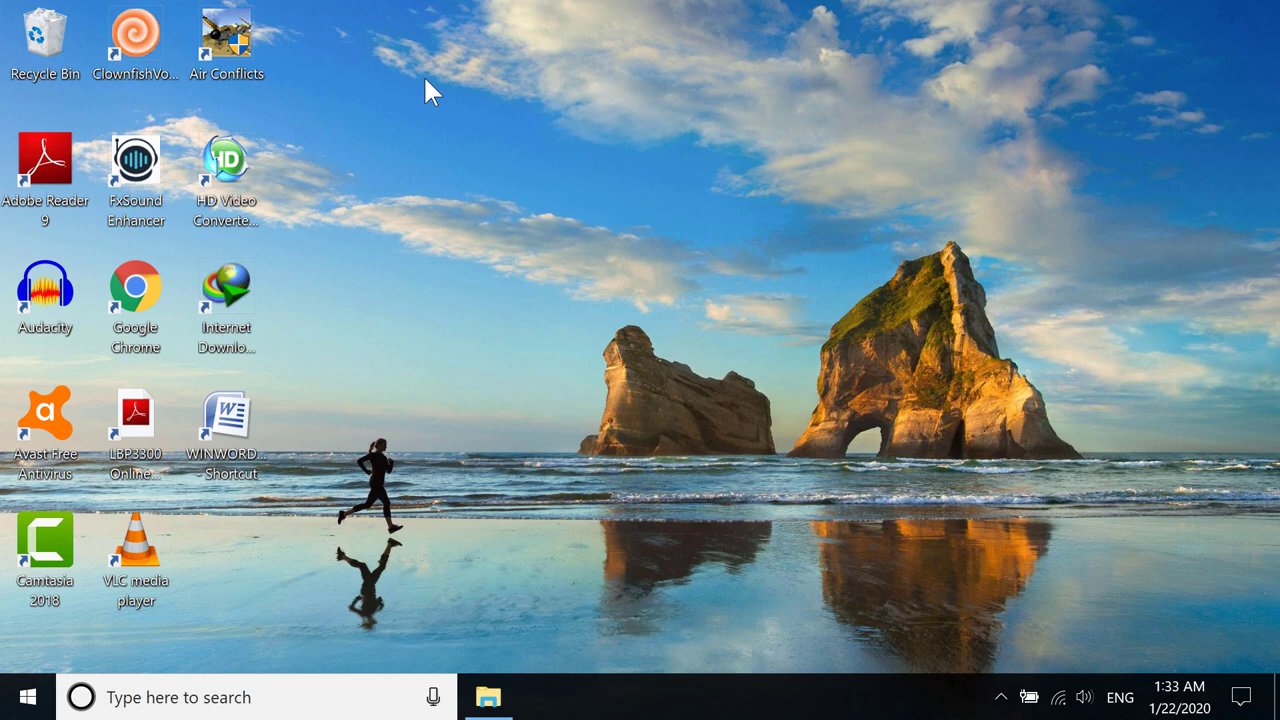
# Empty the Recycle Bin from its desktop menu, confirming permanent deletion of the 4 items
pyautogui.rightClick(17, 48)
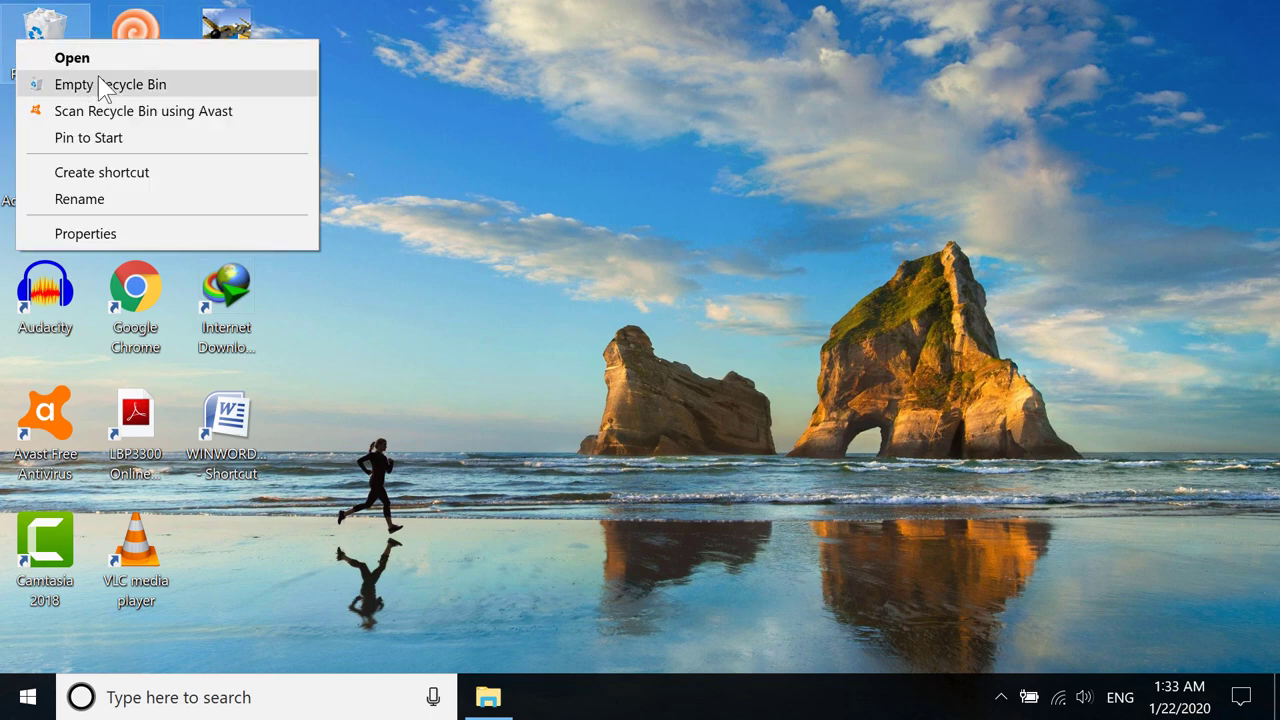
pyautogui.click(184, 86)
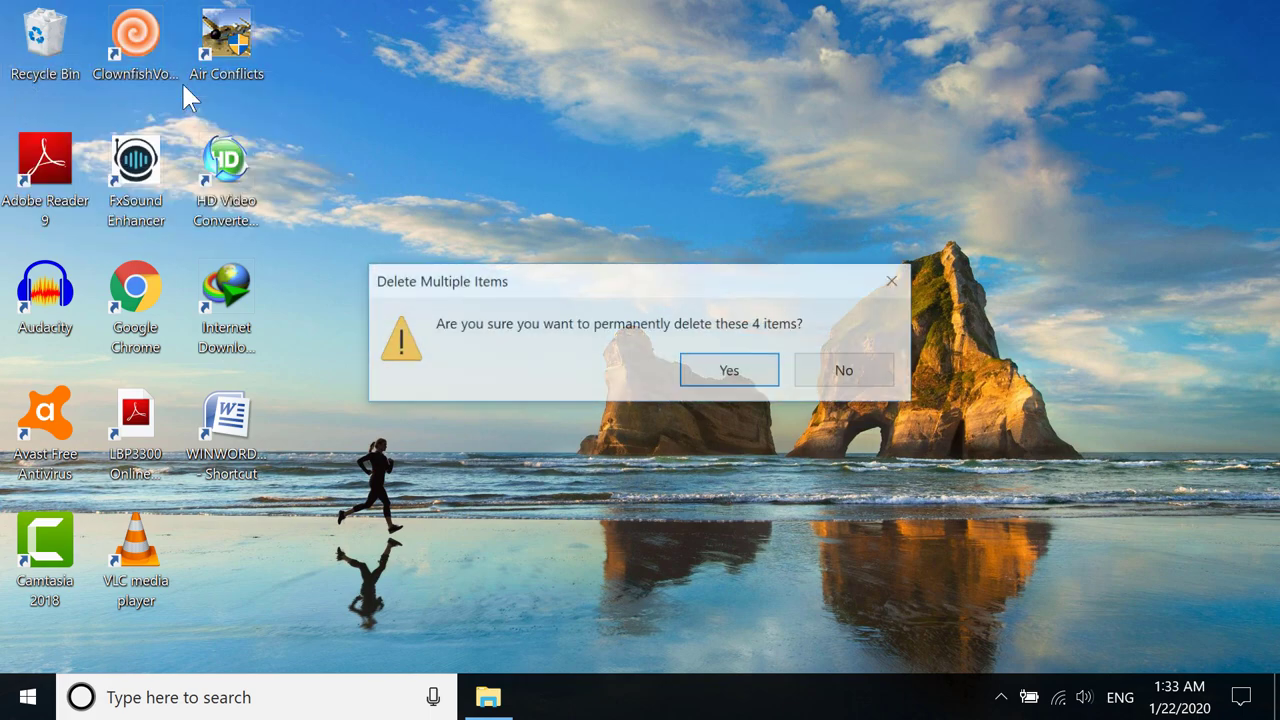
pyautogui.click(711, 364)
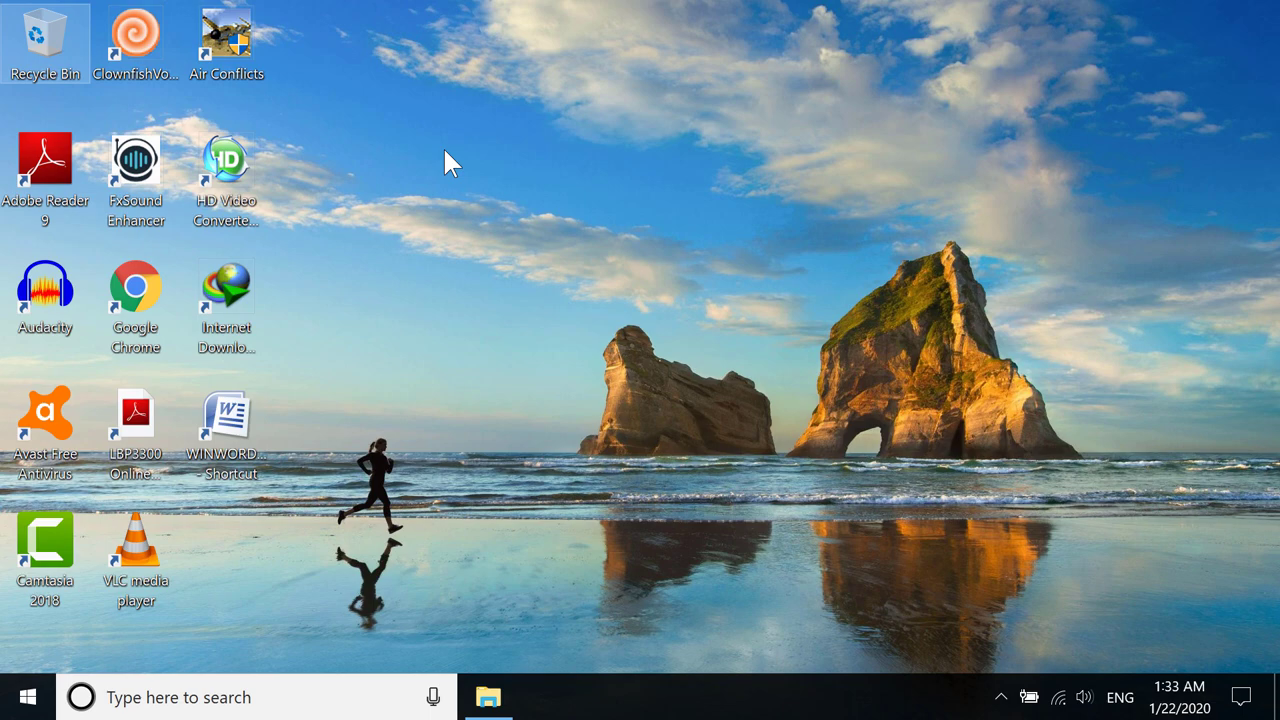
pyautogui.doubleClick(71, 42)
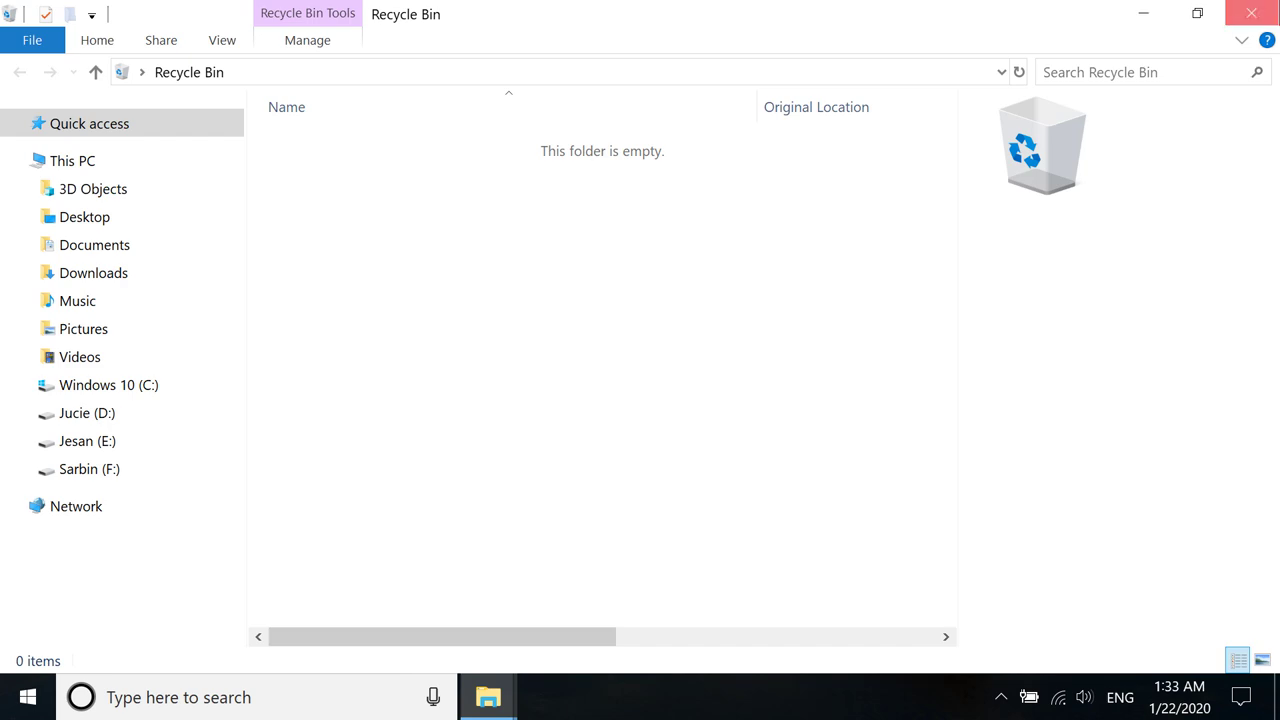
pyautogui.click(1251, 13)
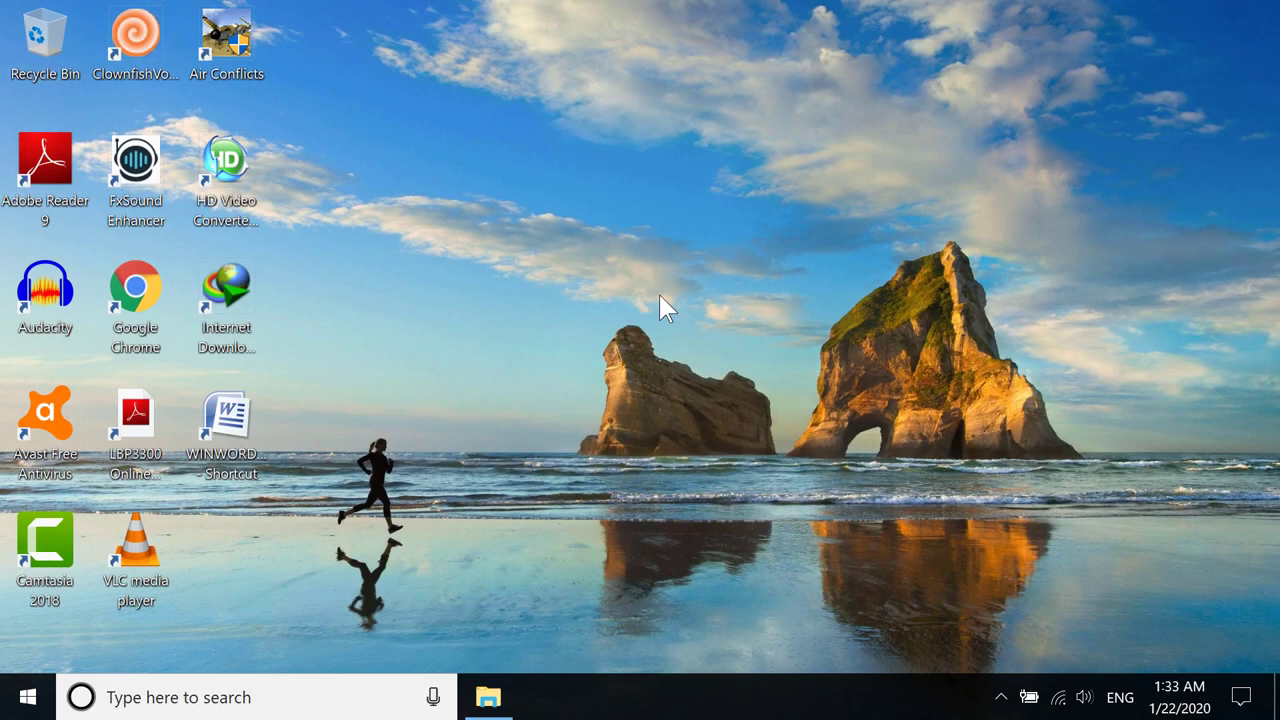